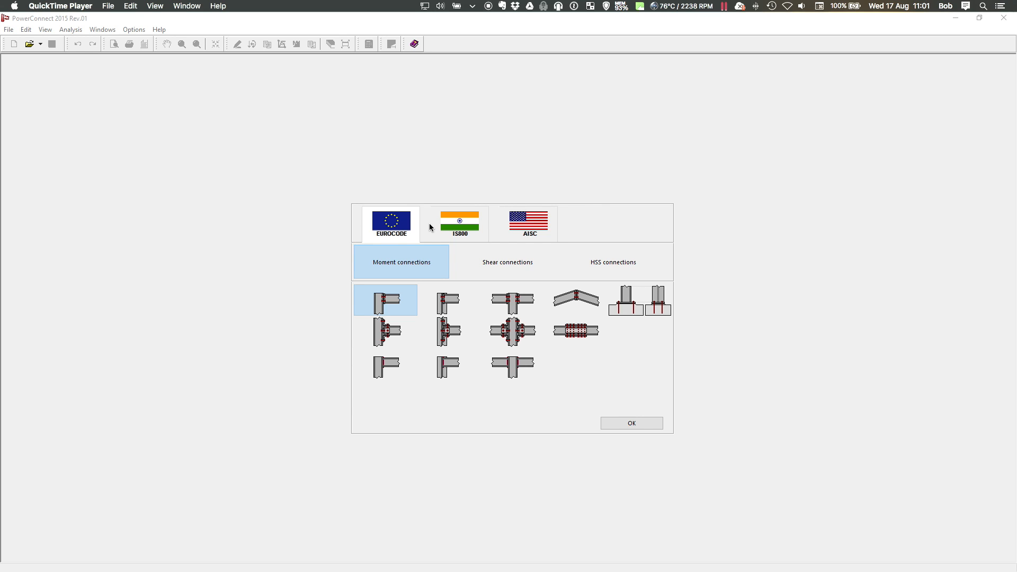
Step: Examine the moment, shear and HSS connection types offered under the IS800, AISC and Eurocode design codes
{"action": "left_click", "coordinate": [464, 224]}
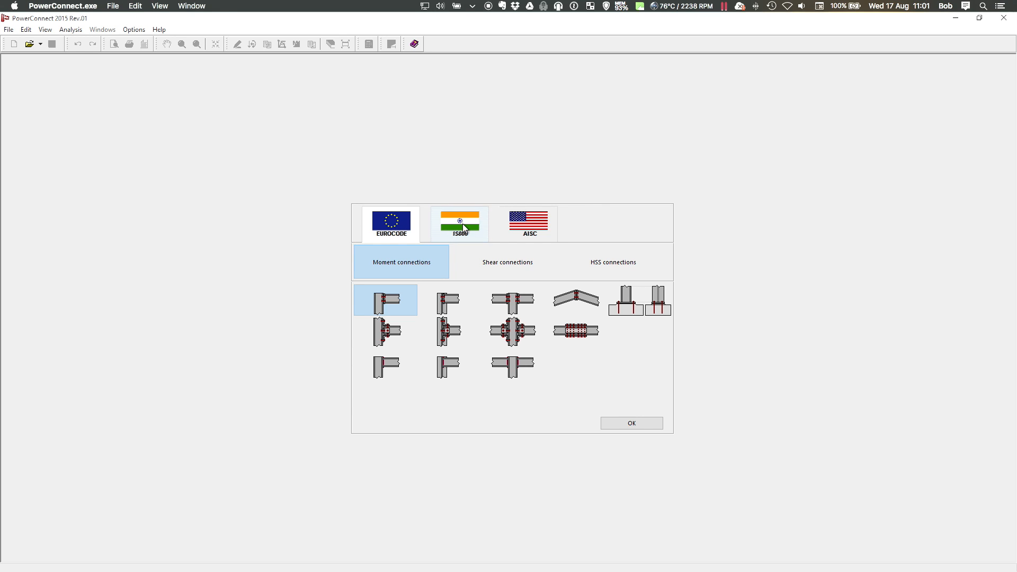
{"action": "left_click", "coordinate": [542, 229]}
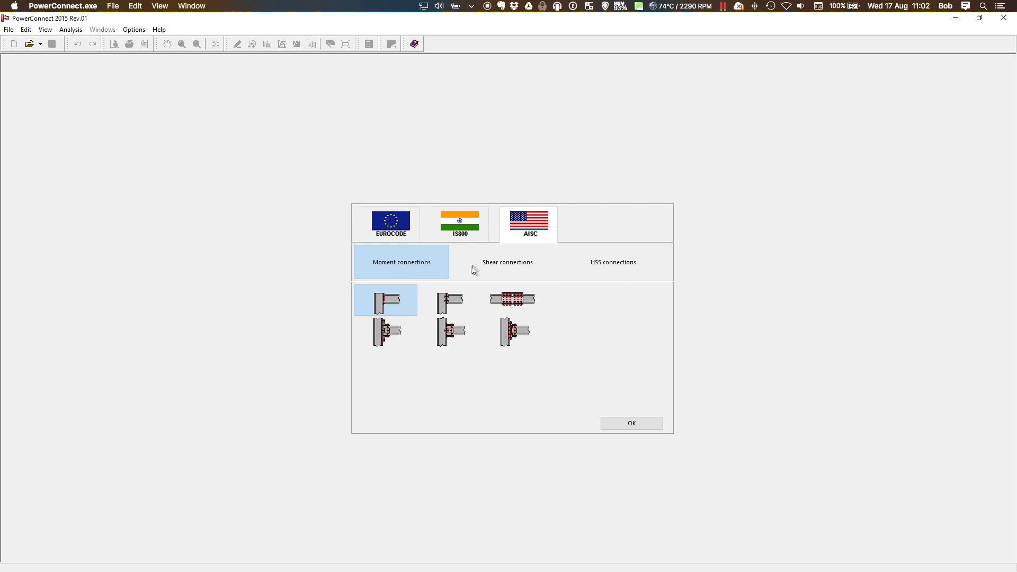
{"action": "left_click", "coordinate": [492, 265]}
{"action": "left_click", "coordinate": [622, 262]}
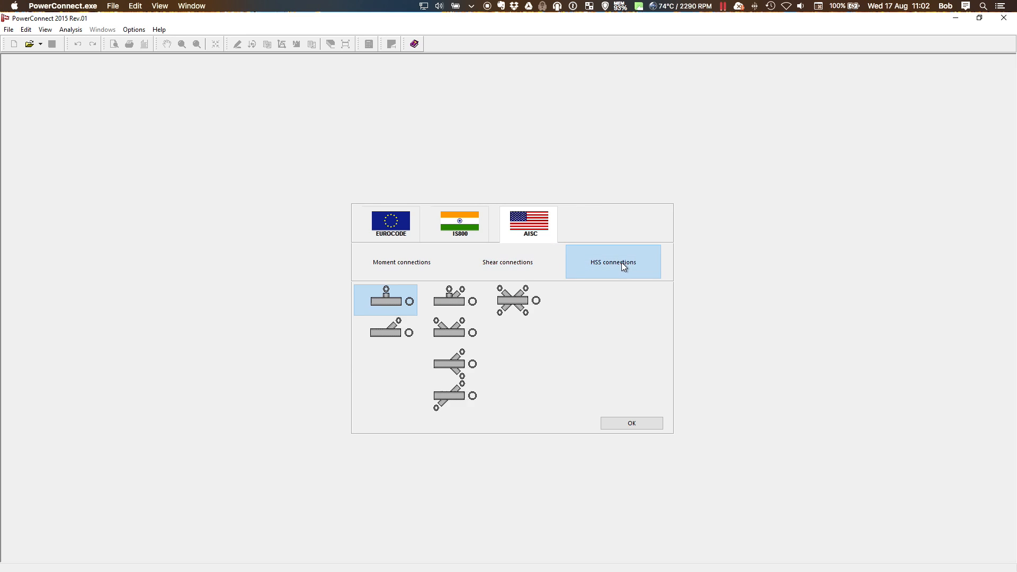
{"action": "left_click", "coordinate": [396, 263]}
{"action": "left_click", "coordinate": [392, 222]}
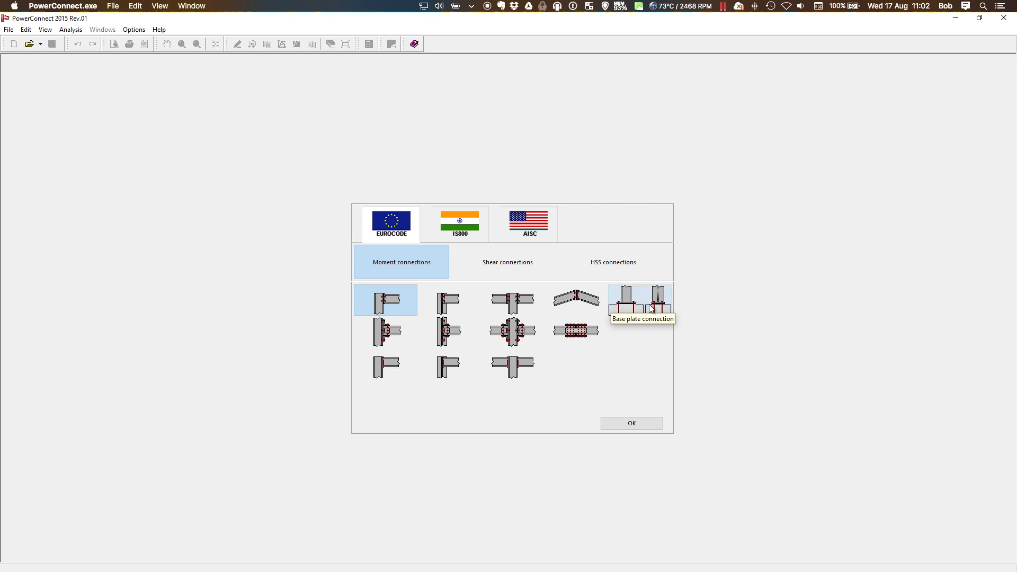
{"action": "left_click", "coordinate": [501, 267]}
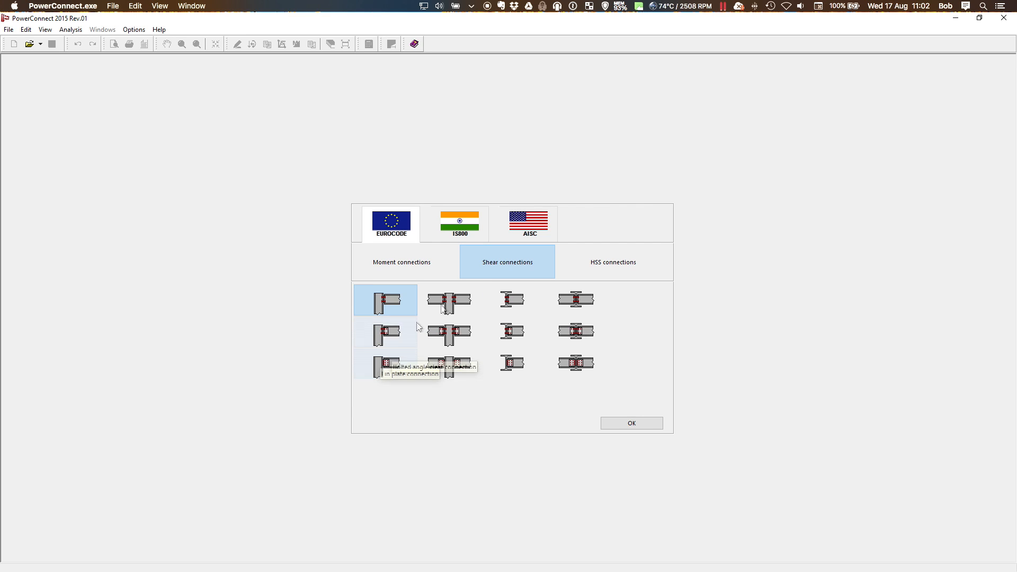
{"action": "left_click", "coordinate": [605, 262]}
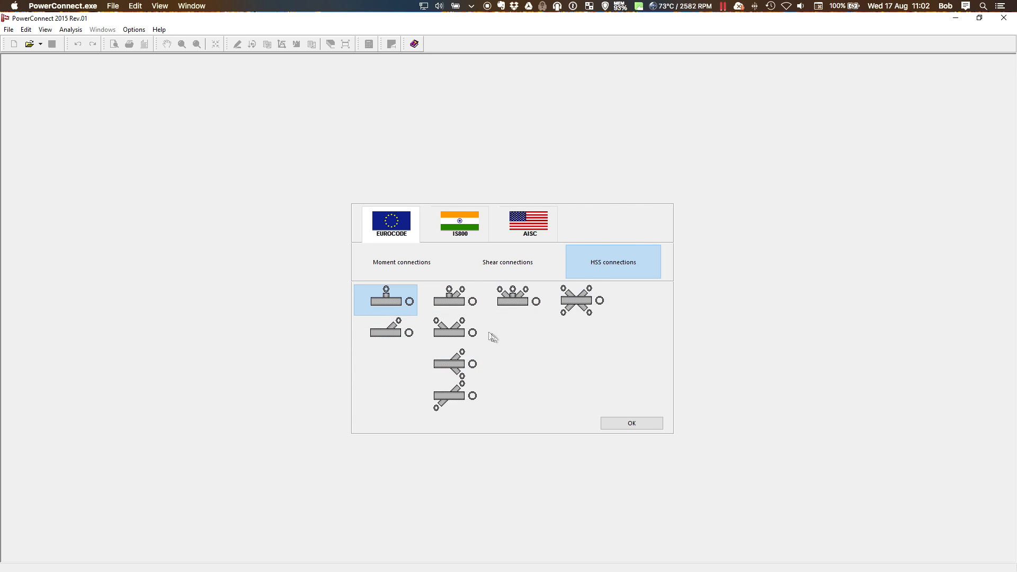
Step: Start a Eurocode bolted moment end plate connection between column and beam, with Steel S355 as the material
{"action": "left_click", "coordinate": [400, 267]}
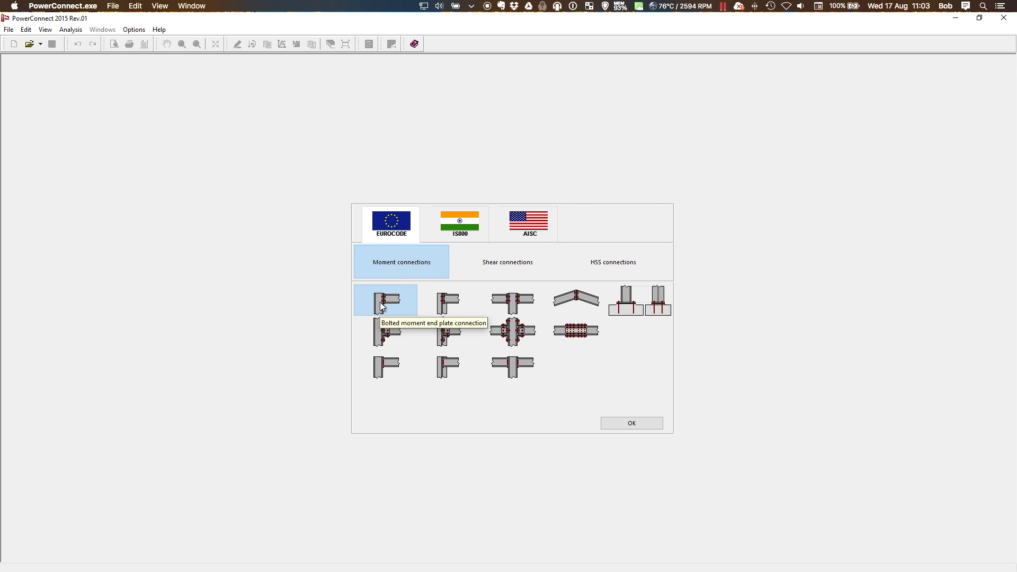
{"action": "left_click", "coordinate": [632, 423]}
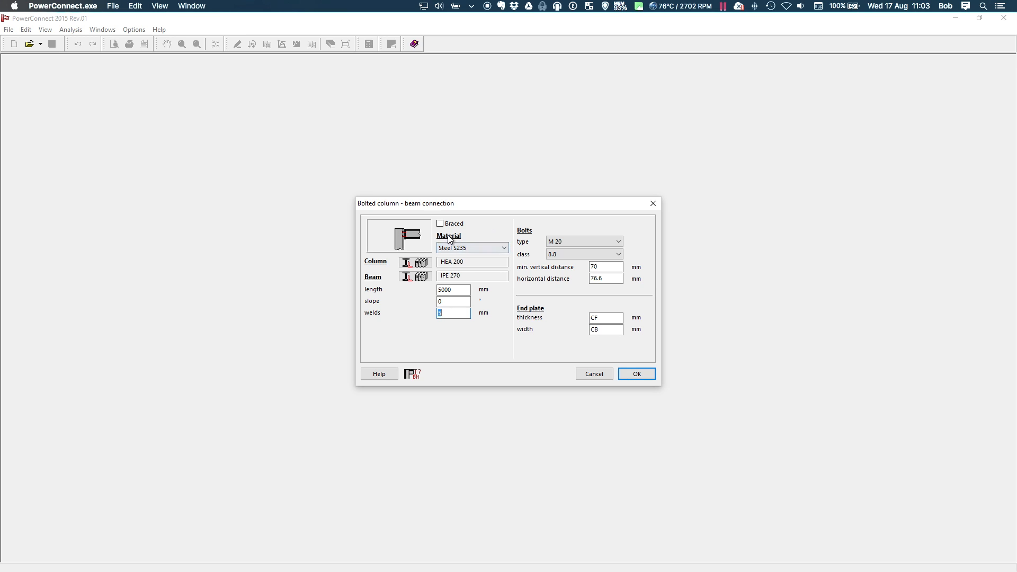
{"action": "left_click", "coordinate": [481, 246]}
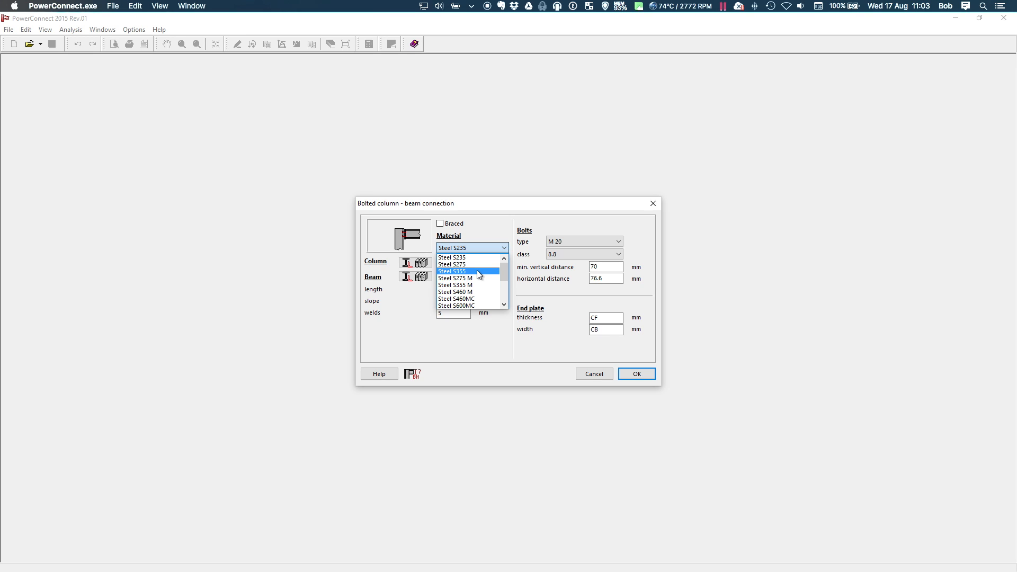
{"action": "left_click", "coordinate": [477, 270]}
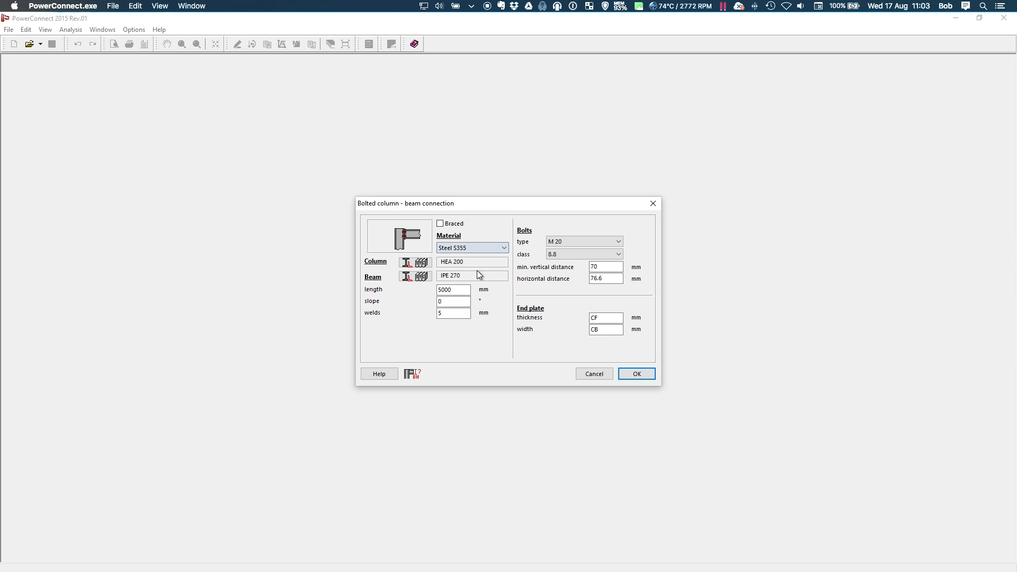
Step: Examine the available bolt types and classes and the bolt distance fields of the connection
{"action": "left_click", "coordinate": [608, 242]}
{"action": "left_click", "coordinate": [618, 253]}
{"action": "left_click", "coordinate": [618, 253]}
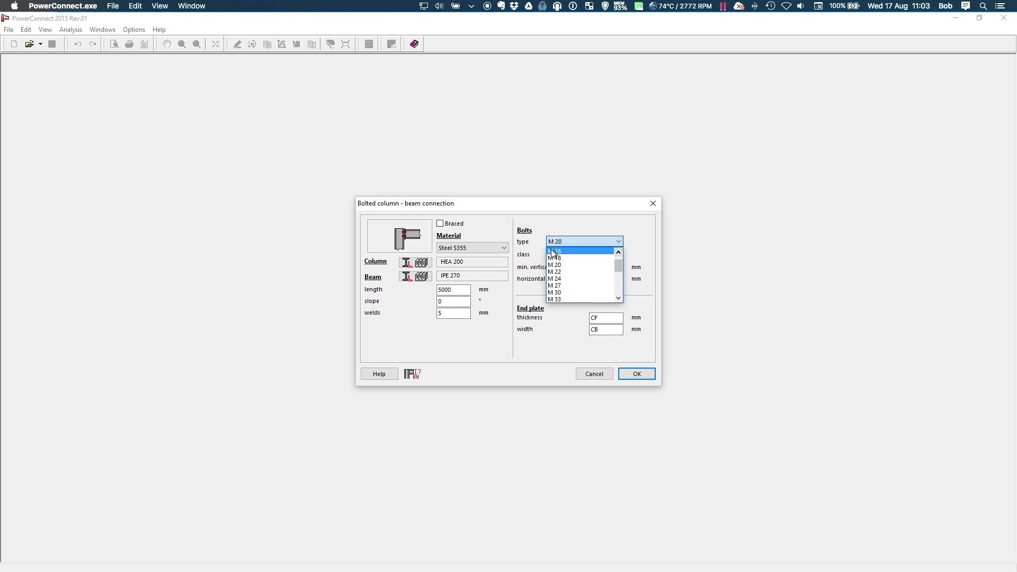
{"action": "left_click", "coordinate": [576, 224]}
{"action": "left_click", "coordinate": [601, 254]}
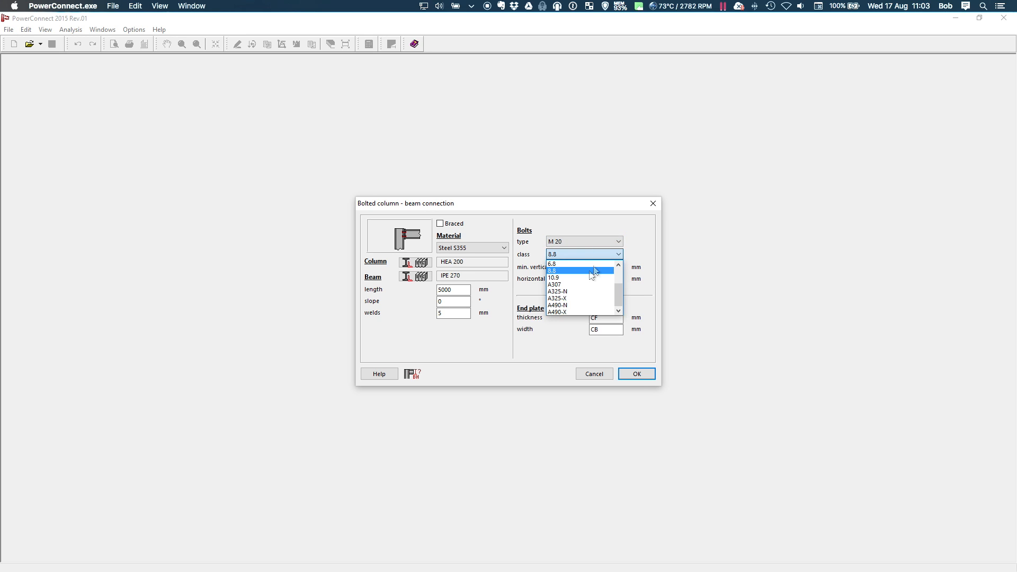
{"action": "left_click", "coordinate": [641, 247]}
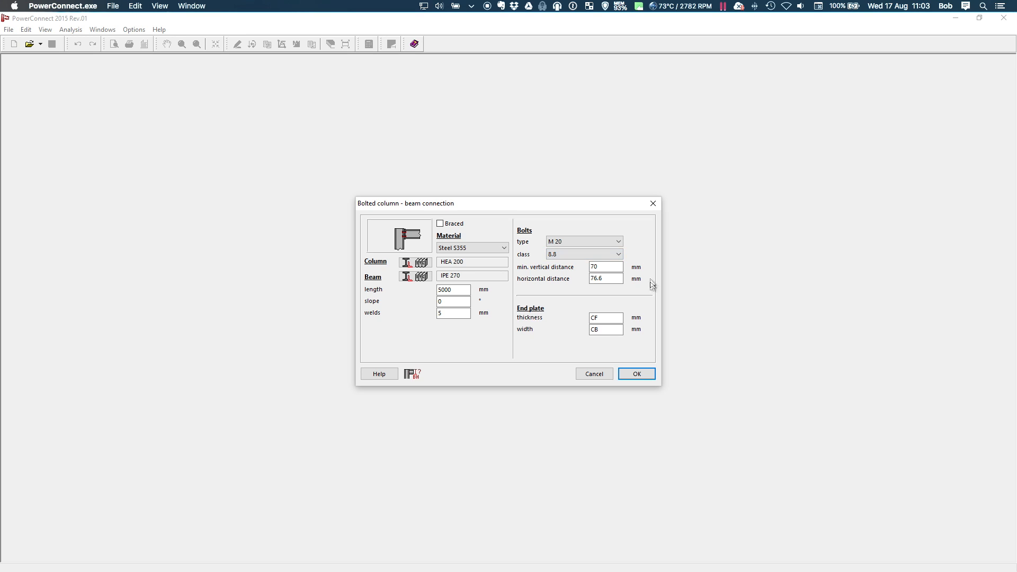
{"action": "left_click", "coordinate": [604, 268]}
{"action": "left_click", "coordinate": [604, 278]}
{"action": "left_click", "coordinate": [438, 301]}
Step: Assign section HEA 300 to the column and IPE 360 to the beam from the section library
{"action": "left_click", "coordinate": [420, 263]}
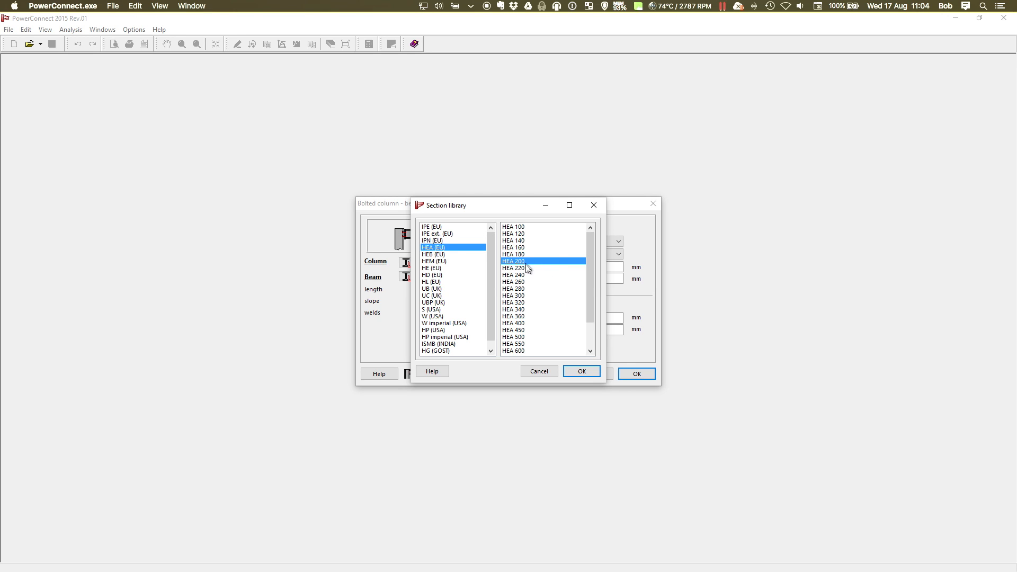
{"action": "left_click", "coordinate": [511, 296]}
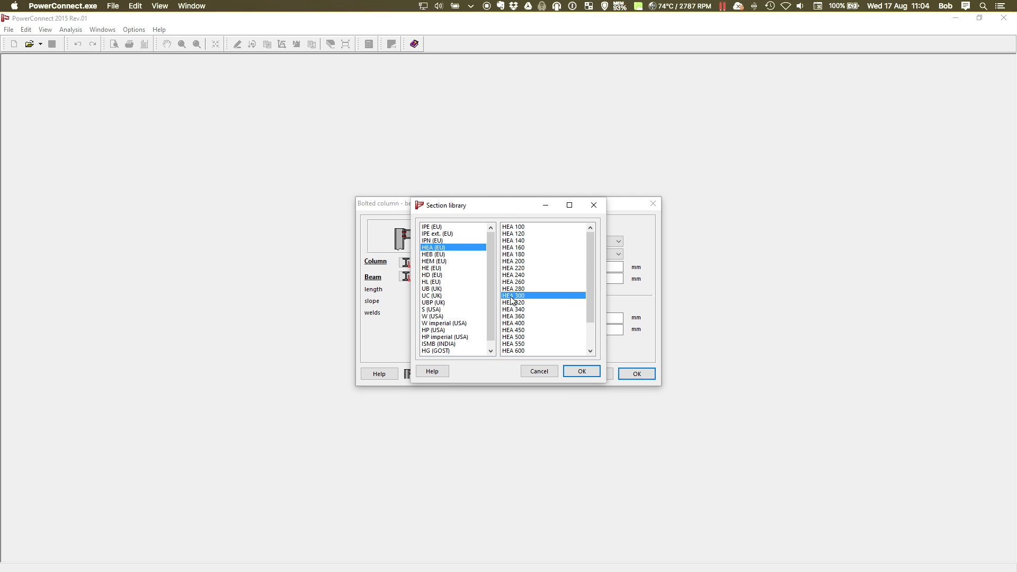
{"action": "left_click", "coordinate": [581, 372]}
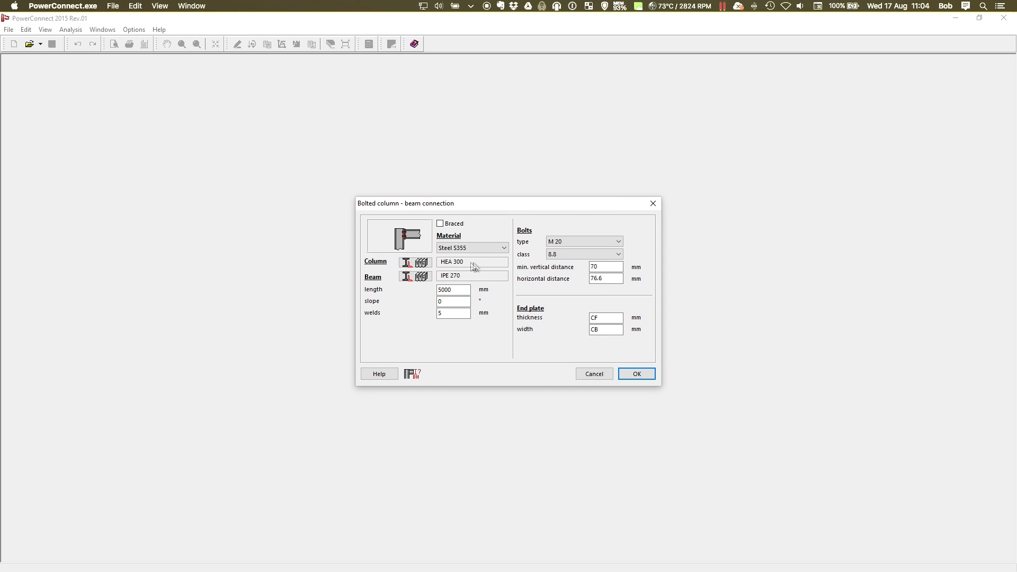
{"action": "left_click", "coordinate": [418, 277]}
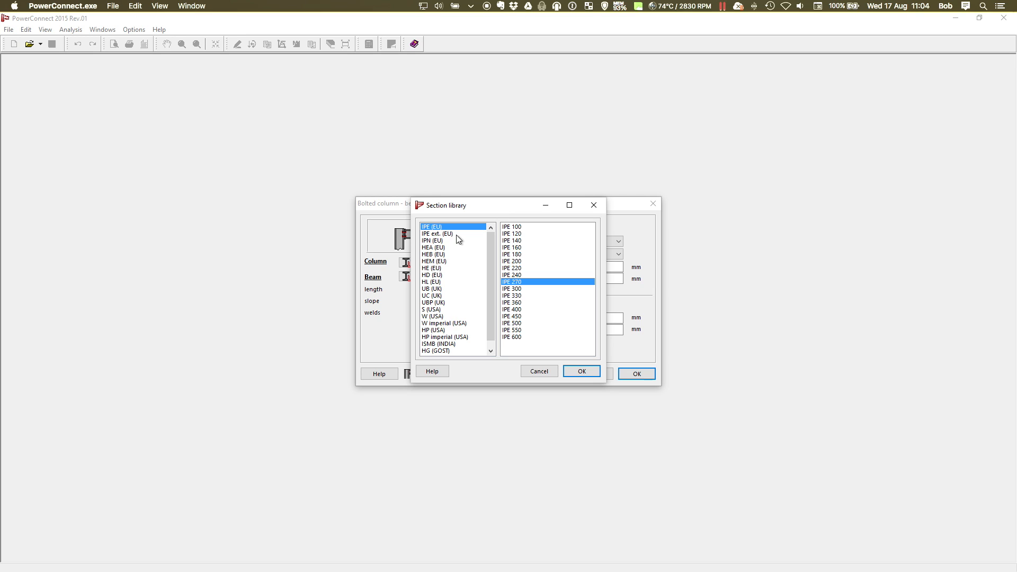
{"action": "left_click", "coordinate": [522, 302]}
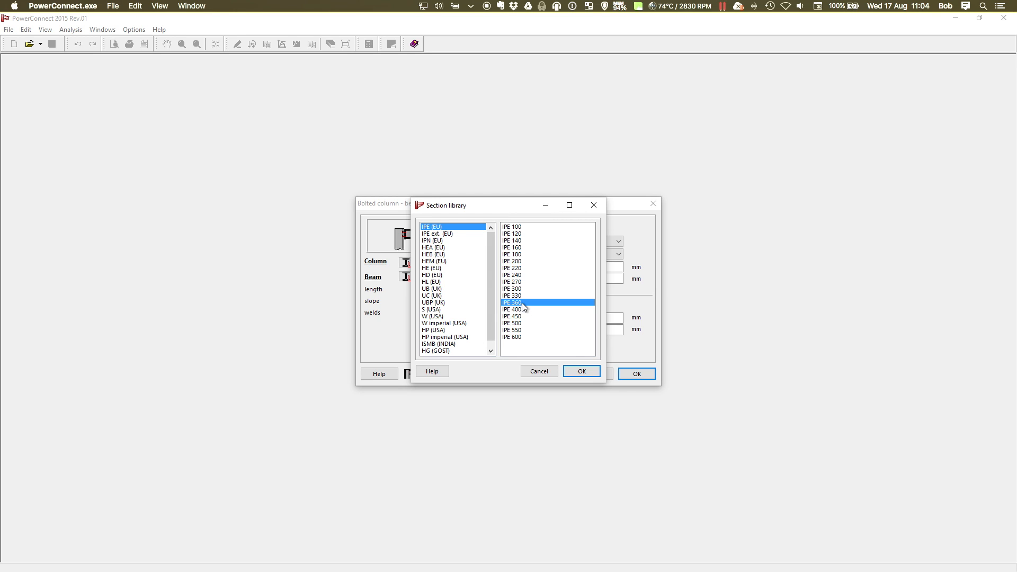
{"action": "left_click", "coordinate": [581, 371]}
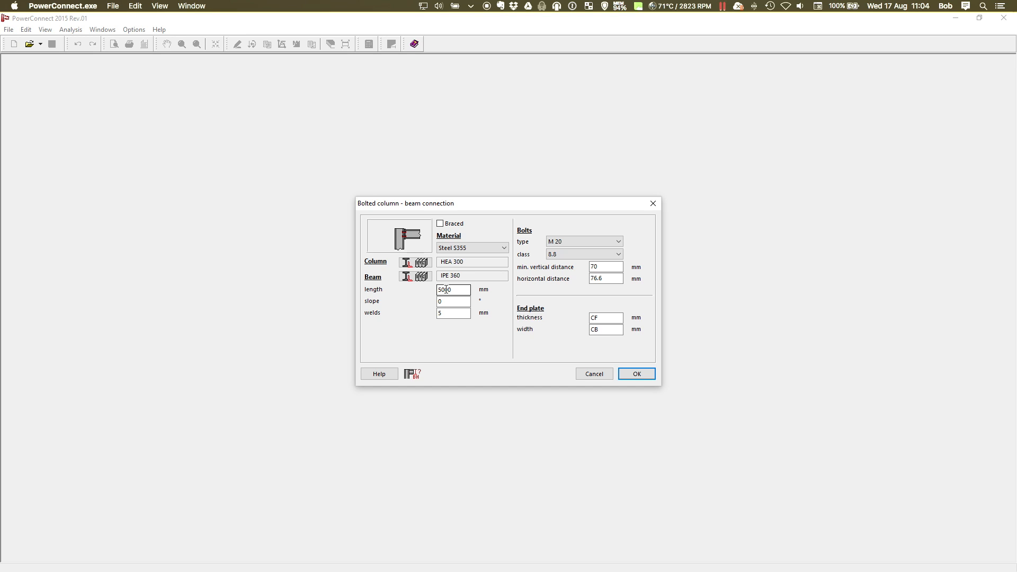
Step: Set the beam length to 7500 mm and its slope to 12°
{"action": "left_click_drag", "start_coordinate": [444, 289], "coordinate": [434, 290]}
{"action": "type", "text": "7"}
{"action": "left_click", "coordinate": [445, 302]}
{"action": "left_click_drag", "start_coordinate": [445, 302], "coordinate": [429, 302]}
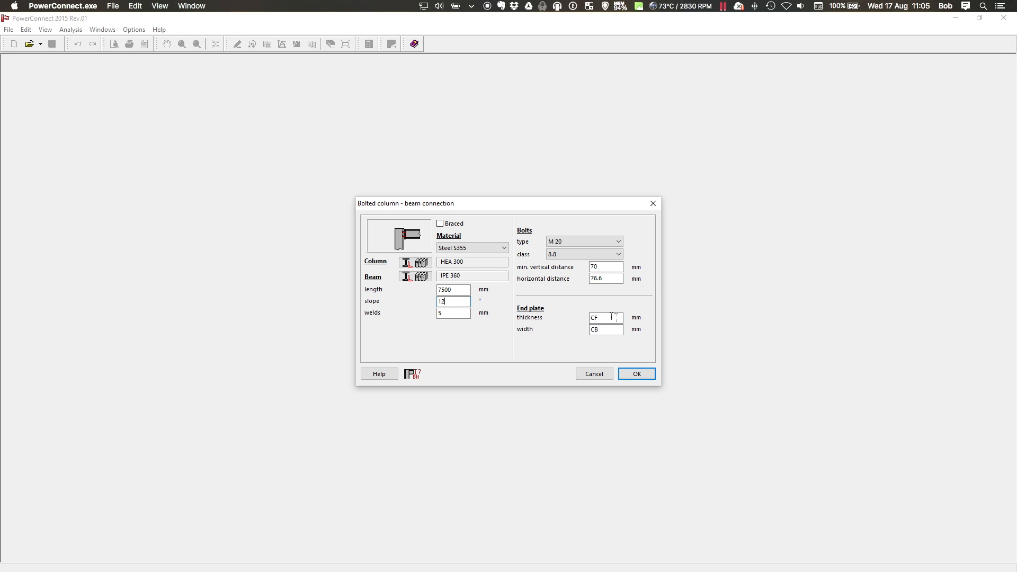
Step: Check the diagram of characteristic distances, then generate the connection with the entered parameters
{"action": "left_click", "coordinate": [409, 374]}
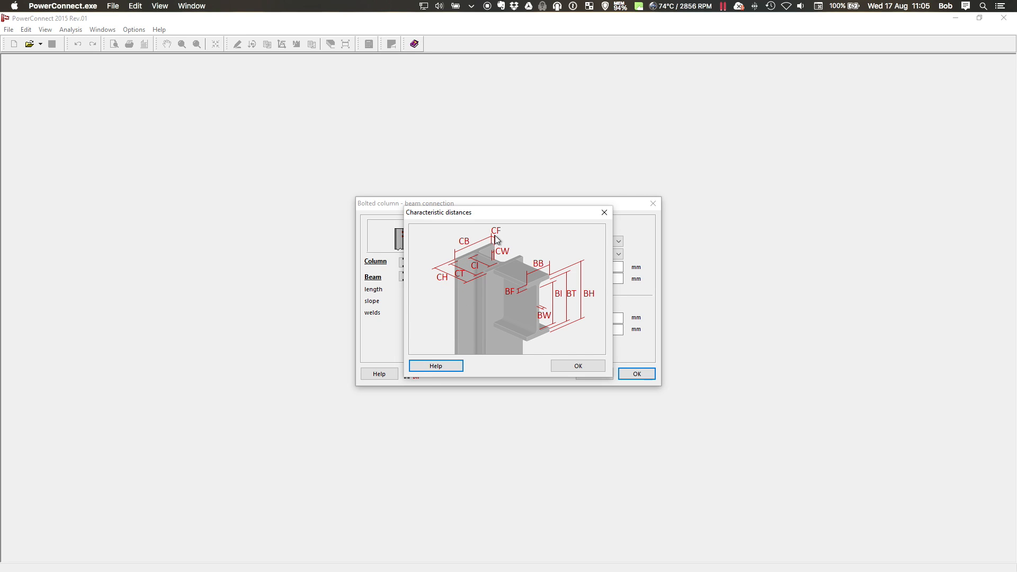
{"action": "left_click", "coordinate": [571, 364]}
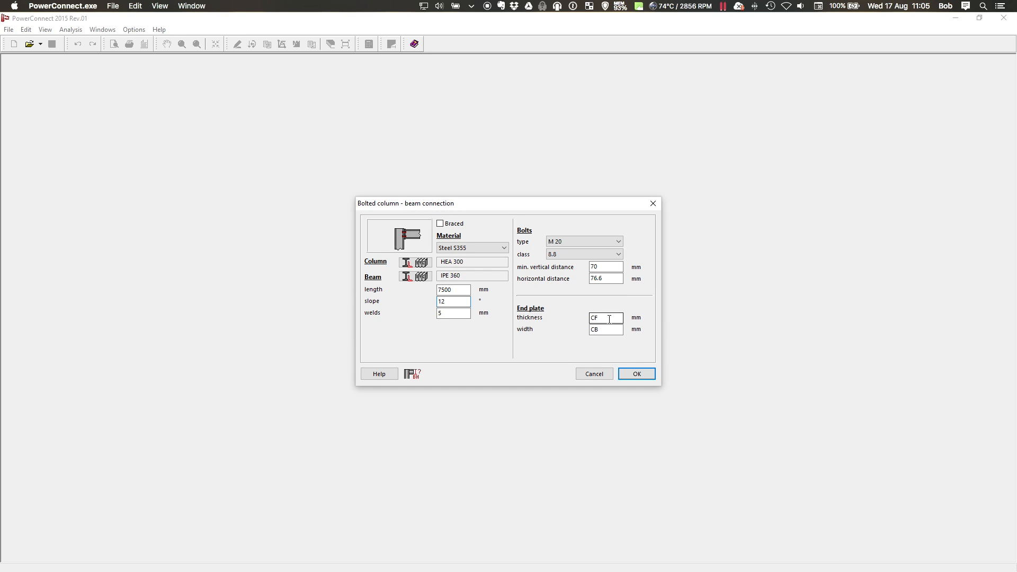
{"action": "left_click", "coordinate": [643, 375]}
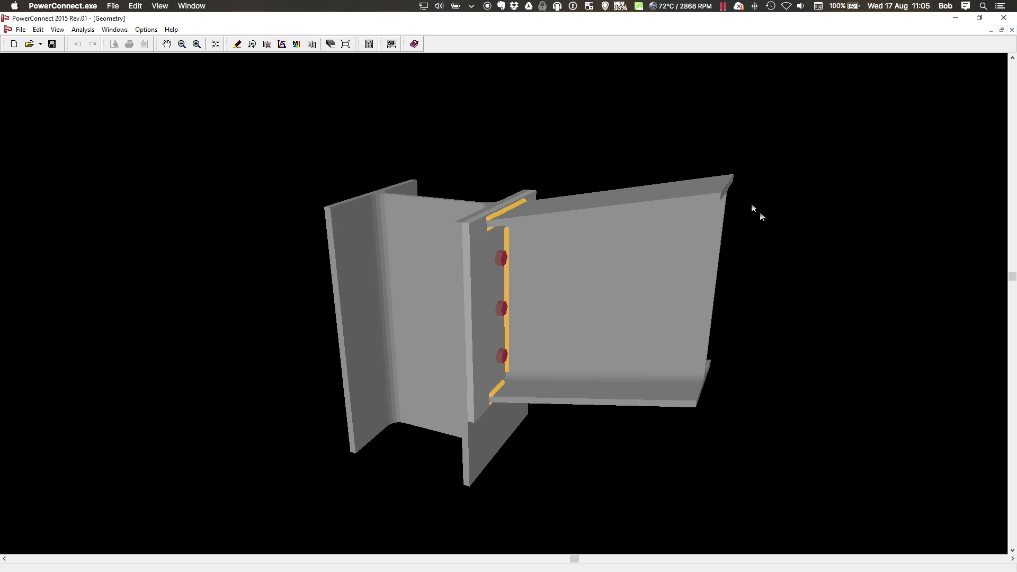
Step: Change the background colour of the 3D geometry view to white
{"action": "right_click", "coordinate": [804, 158]}
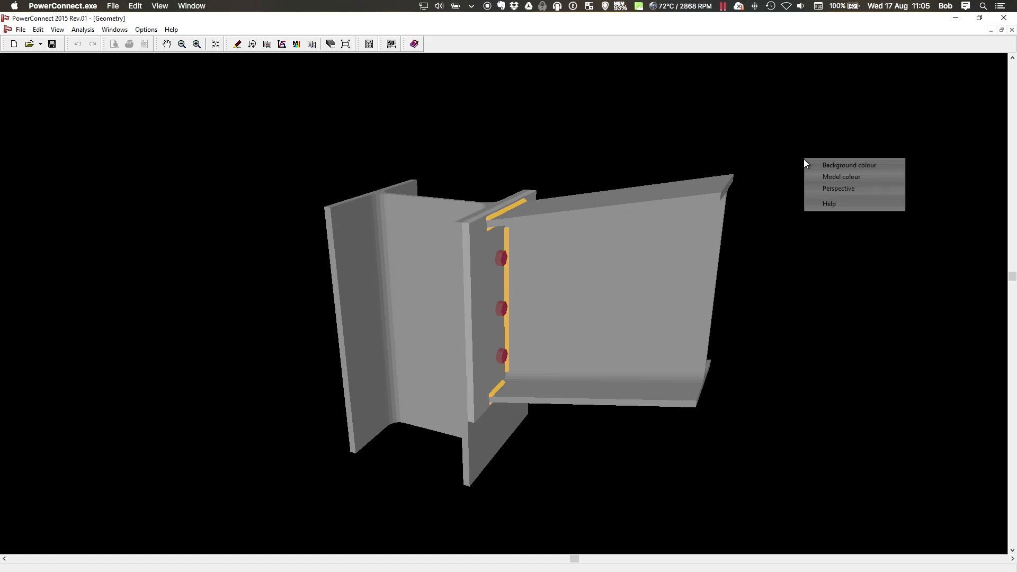
{"action": "left_click", "coordinate": [833, 166]}
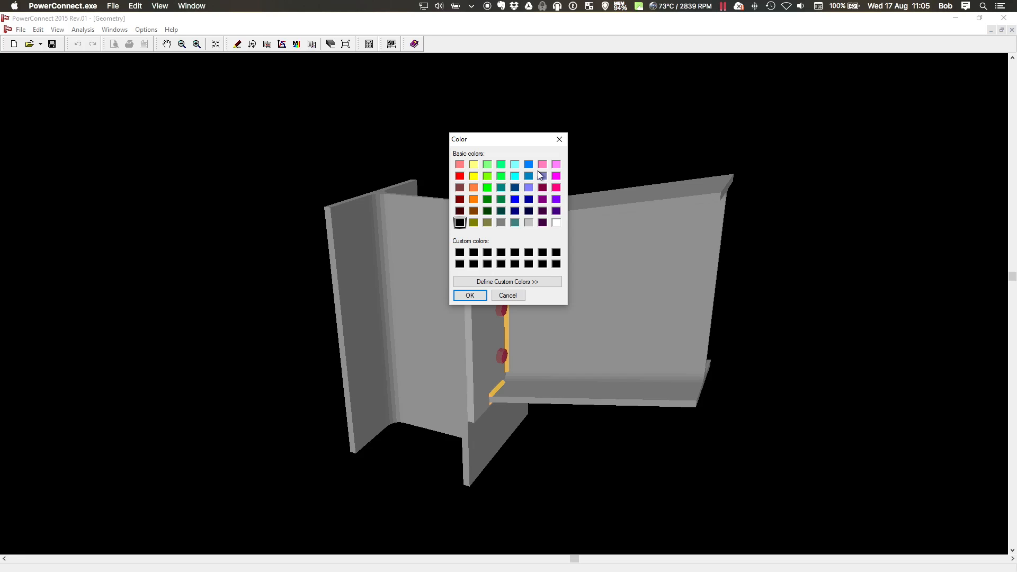
{"action": "left_click", "coordinate": [557, 222]}
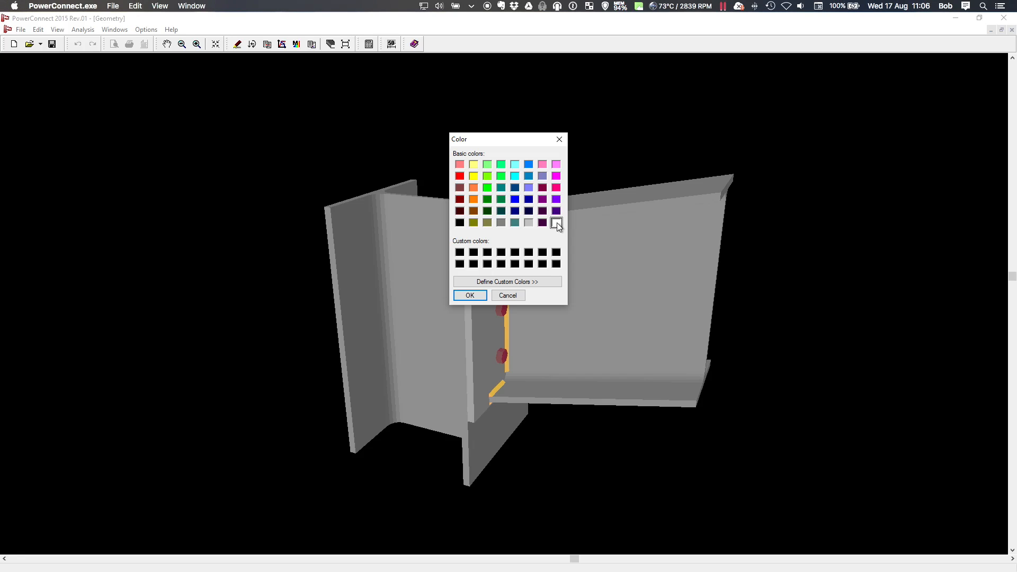
{"action": "left_click", "coordinate": [470, 295]}
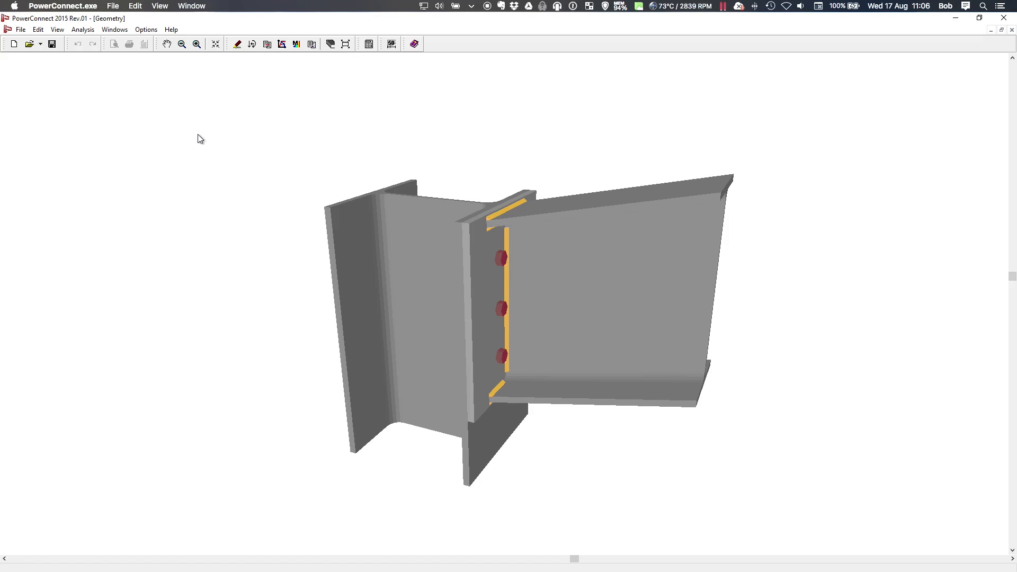
Step: Change the model colour of the connection to the blue scheme
{"action": "right_click", "coordinate": [198, 135]}
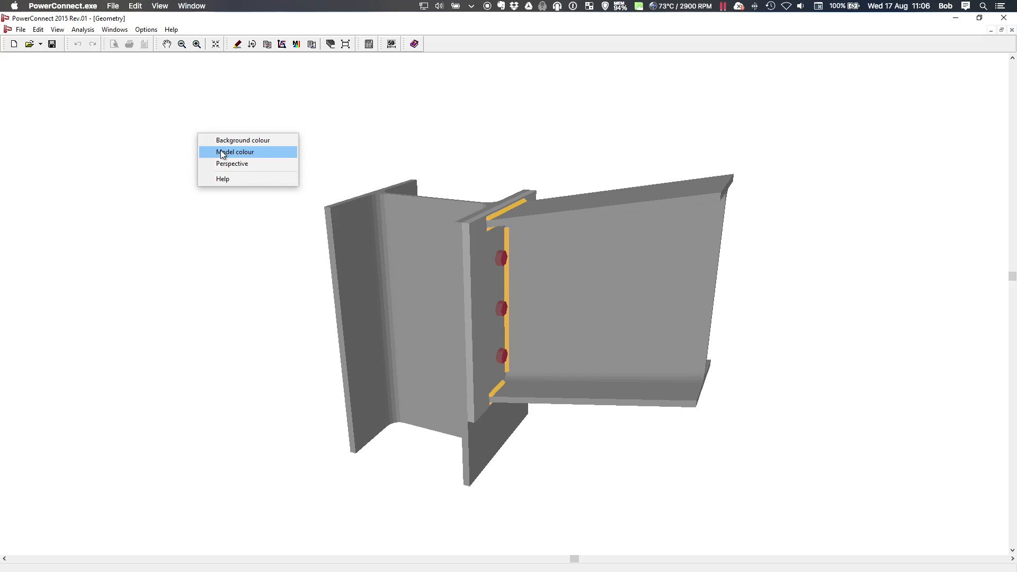
{"action": "left_click", "coordinate": [223, 153]}
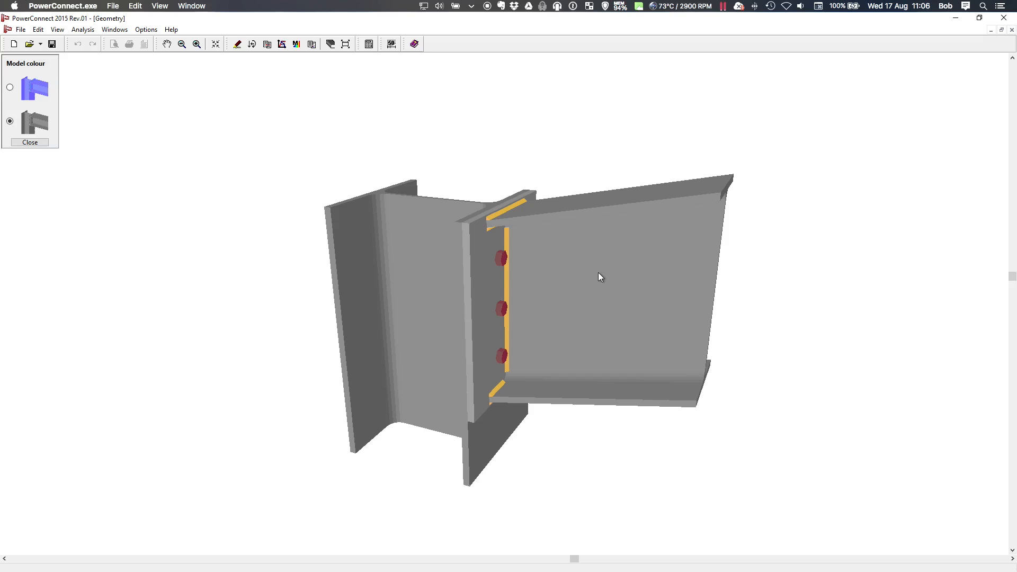
{"action": "left_click", "coordinate": [10, 89]}
{"action": "left_click", "coordinate": [32, 142]}
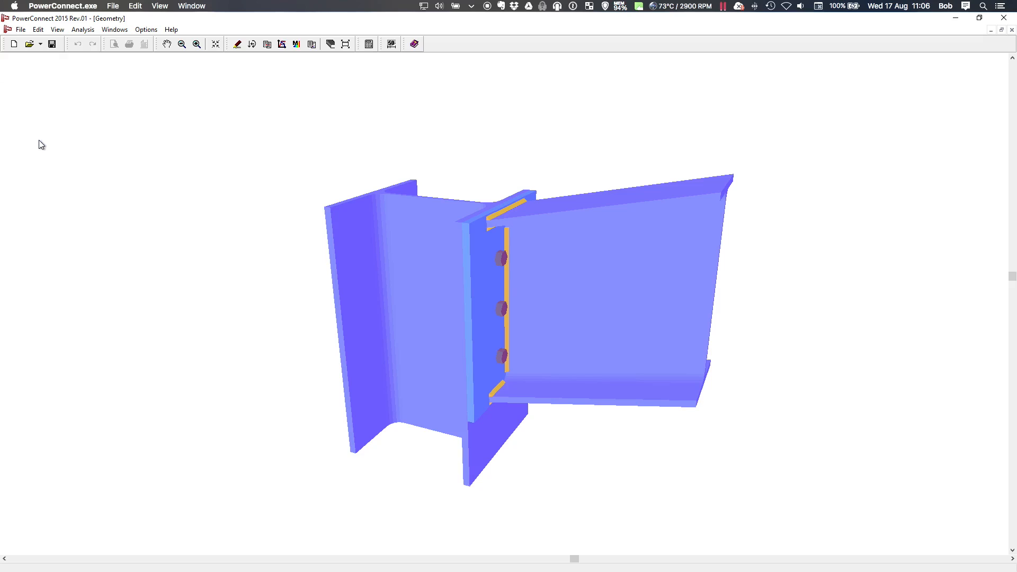
Step: Switch the perspective setting of the 3D view to the option with parallel edges
{"action": "right_click", "coordinate": [213, 145]}
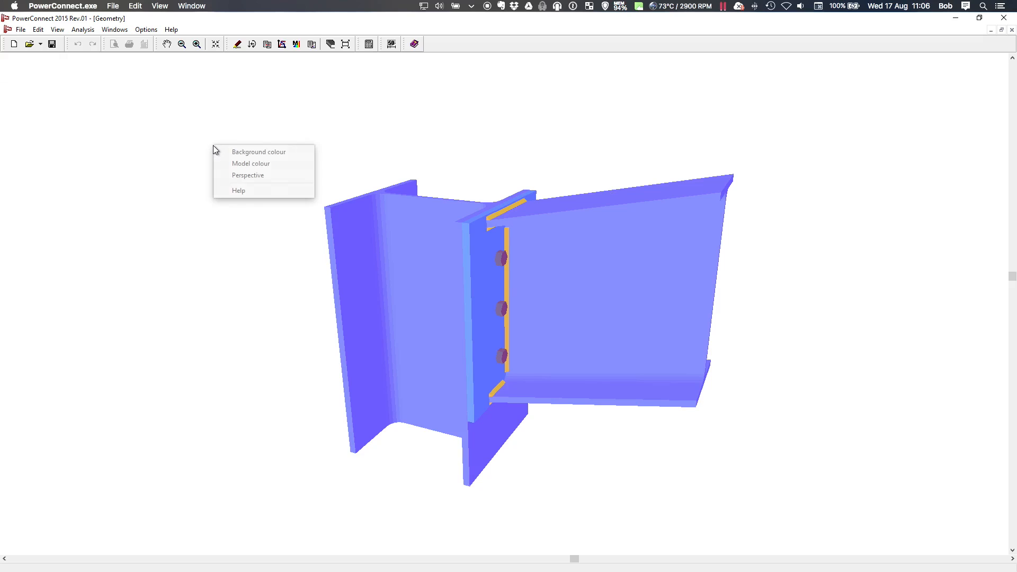
{"action": "left_click", "coordinate": [248, 179]}
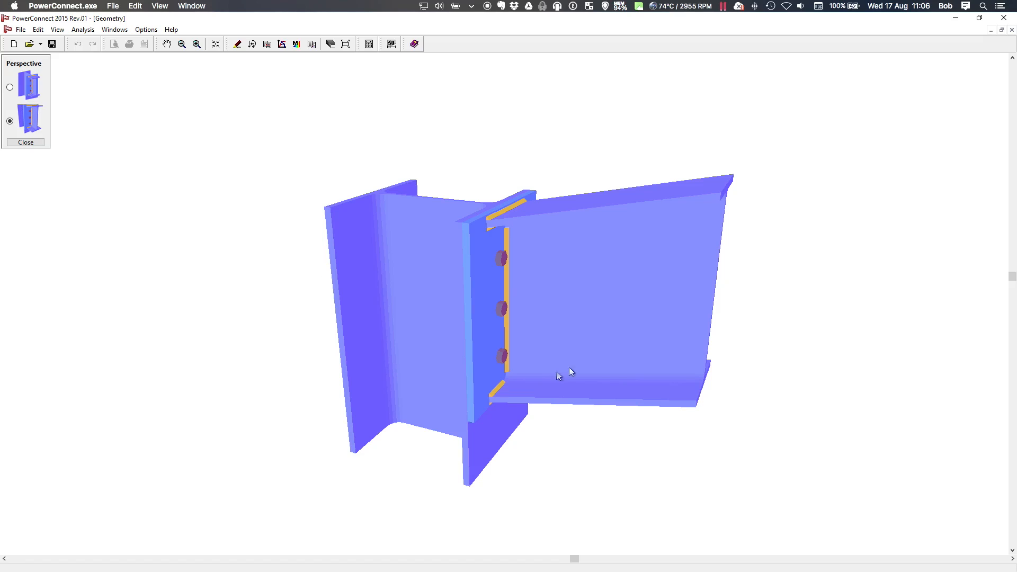
{"action": "left_click", "coordinate": [10, 88]}
{"action": "left_click", "coordinate": [26, 143]}
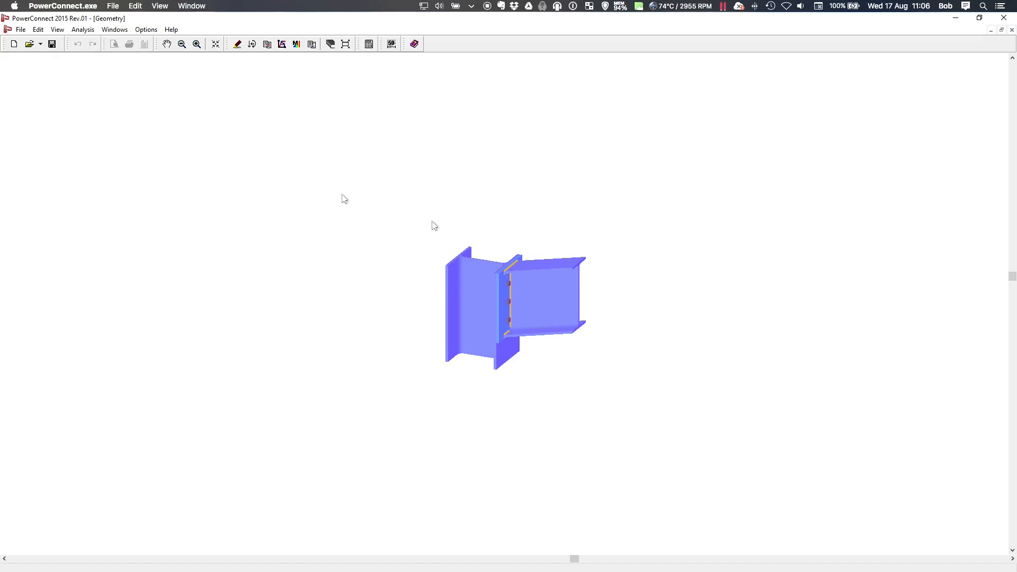
{"action": "scroll", "coordinate": [602, 301], "scroll_direction": "down", "scroll_amount": 1}
{"action": "scroll", "coordinate": [603, 303], "scroll_direction": "up", "scroll_amount": 5}
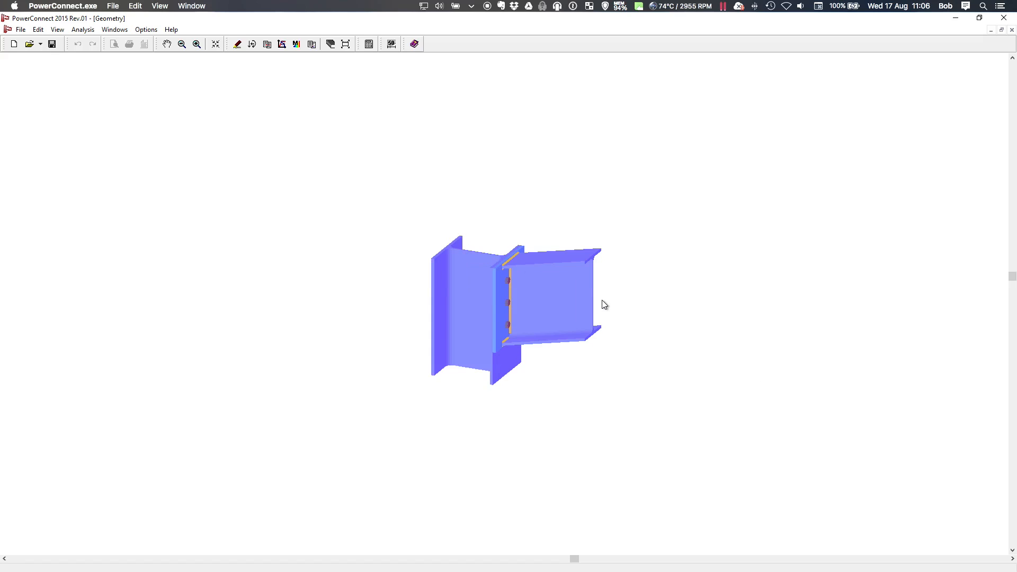
{"action": "scroll", "coordinate": [603, 305], "scroll_direction": "down", "scroll_amount": 1}
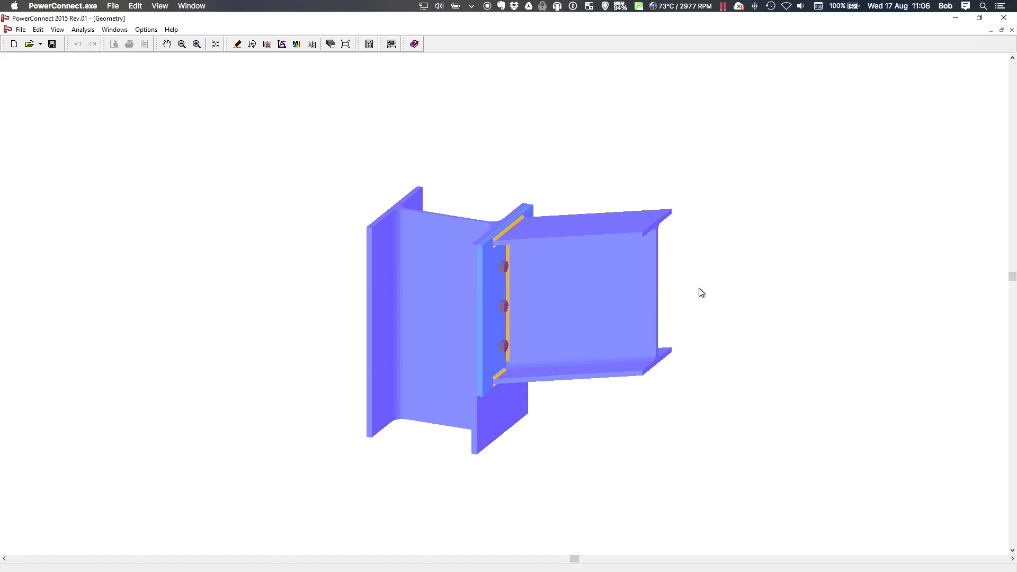
Step: Examine the 3D connection model at different zoom levels and viewing angles, focusing on the end plate, bolts and welds
{"action": "scroll", "coordinate": [700, 273], "scroll_direction": "down", "scroll_amount": 4}
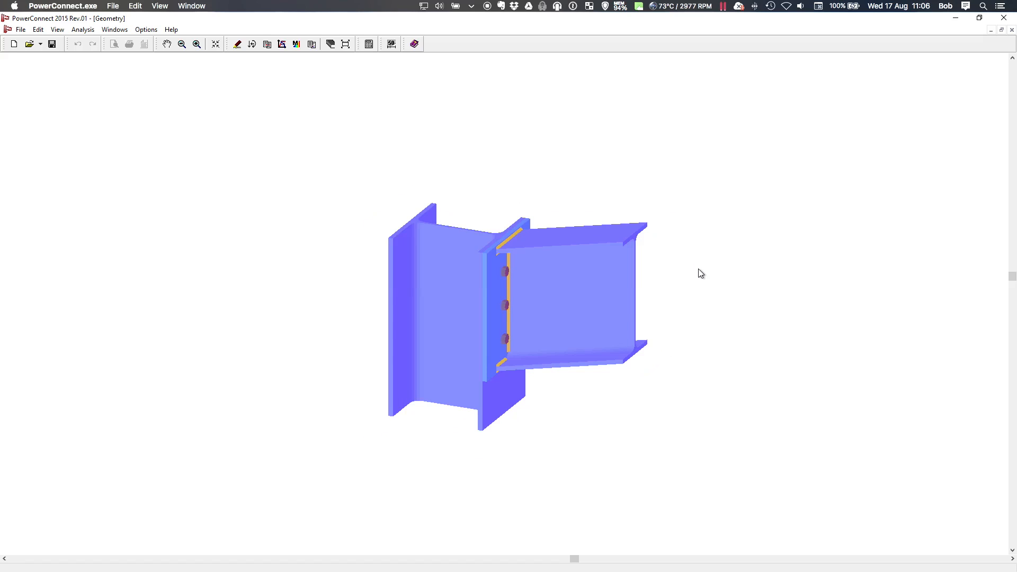
{"action": "scroll", "coordinate": [699, 273], "scroll_direction": "up", "scroll_amount": 6}
{"action": "scroll", "coordinate": [697, 268], "scroll_direction": "down", "scroll_amount": 3}
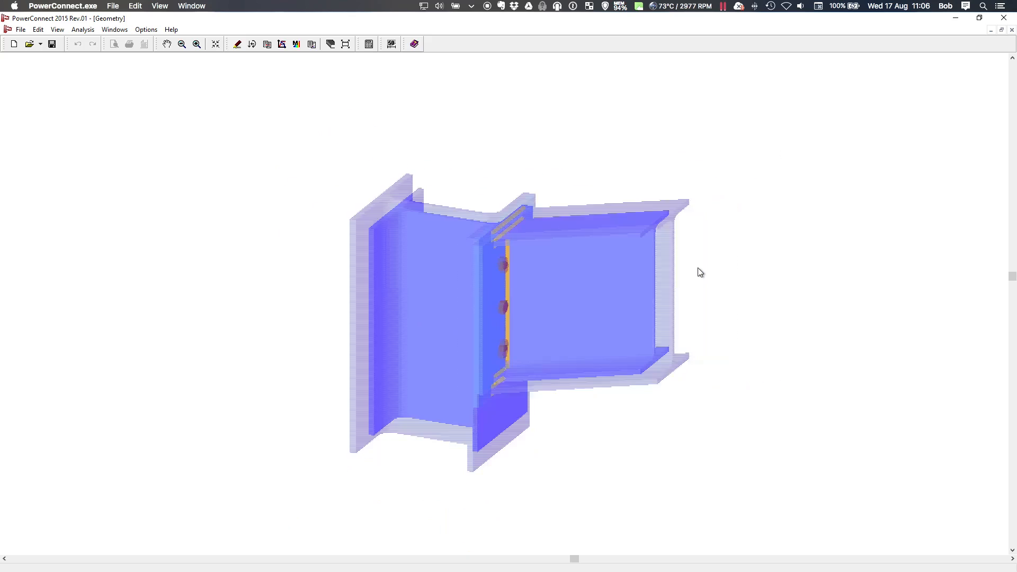
{"action": "scroll", "coordinate": [697, 268], "scroll_direction": "up", "scroll_amount": 5}
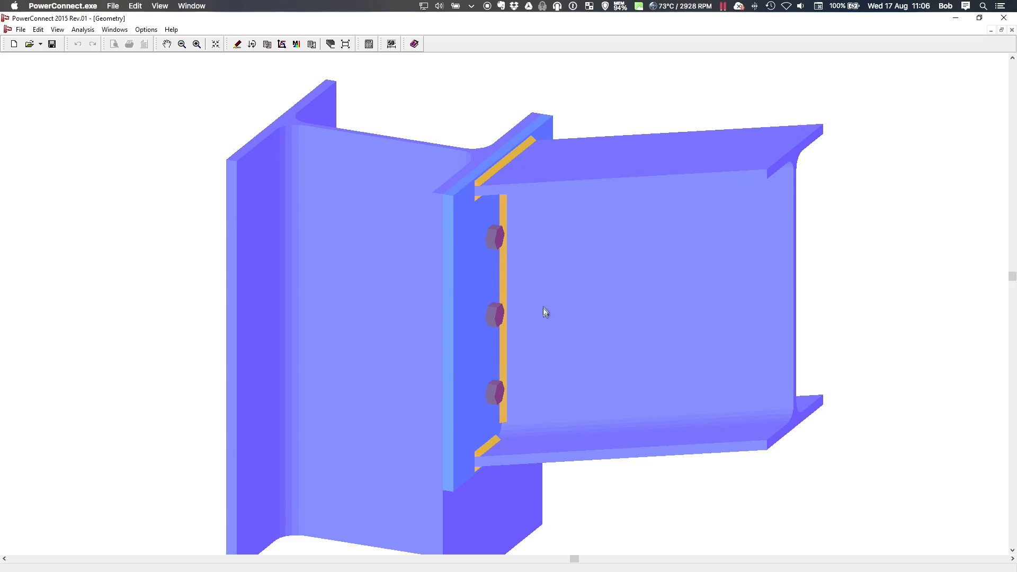
{"action": "left_click_drag", "start_coordinate": [554, 284], "coordinate": [600, 241]}
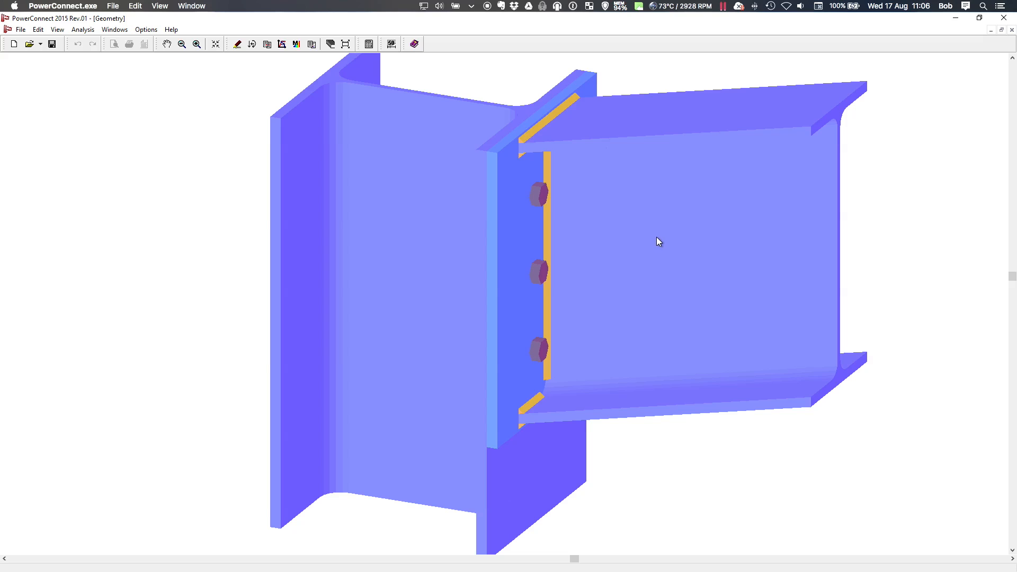
{"action": "mouse_move", "coordinate": [594, 245]}
{"action": "middle_mouse_down"}
{"action": "mouse_move", "coordinate": [560, 252]}
{"action": "mouse_move", "coordinate": [586, 231]}
{"action": "mouse_move", "coordinate": [621, 228]}
{"action": "mouse_move", "coordinate": [599, 237]}
{"action": "middle_mouse_up"}
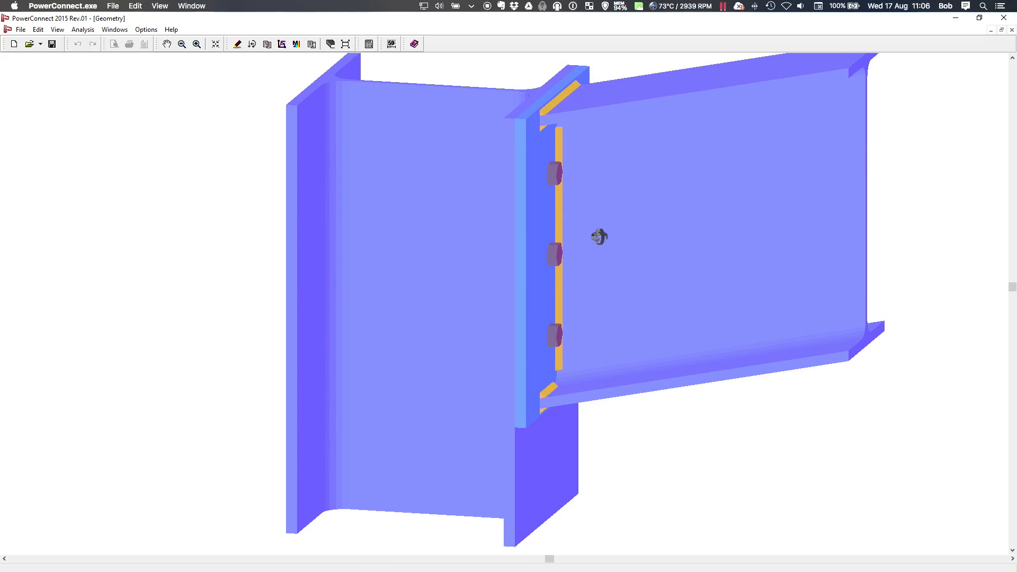
{"action": "mouse_move", "coordinate": [1012, 287]}
{"action": "left_mouse_down"}
{"action": "mouse_move", "coordinate": [1012, 259]}
{"action": "mouse_move", "coordinate": [1013, 311]}
{"action": "mouse_move", "coordinate": [1012, 282]}
{"action": "left_mouse_up"}
{"action": "mouse_move", "coordinate": [550, 560]}
{"action": "left_mouse_down"}
{"action": "mouse_move", "coordinate": [437, 559]}
{"action": "mouse_move", "coordinate": [563, 559]}
{"action": "left_mouse_up"}
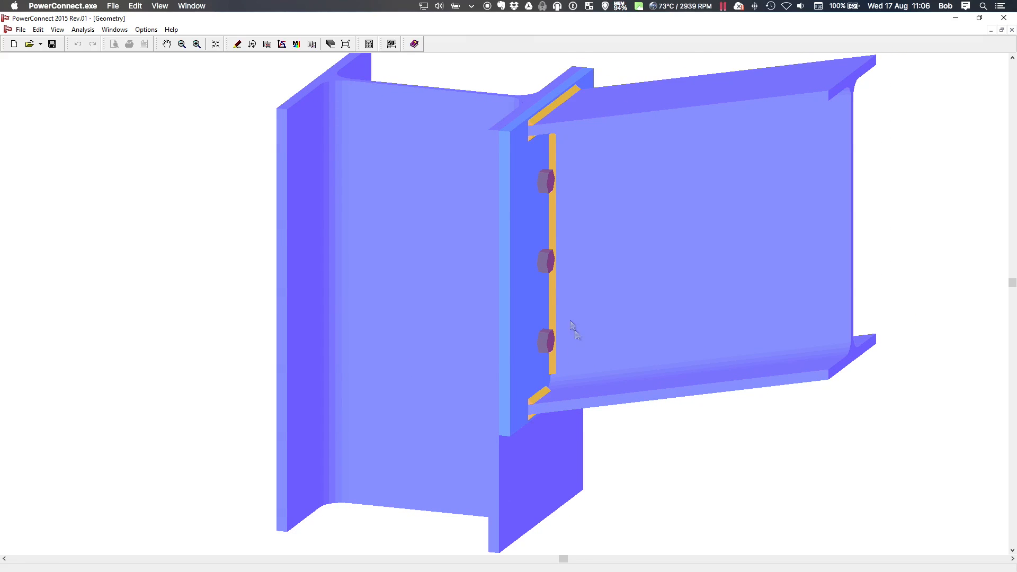